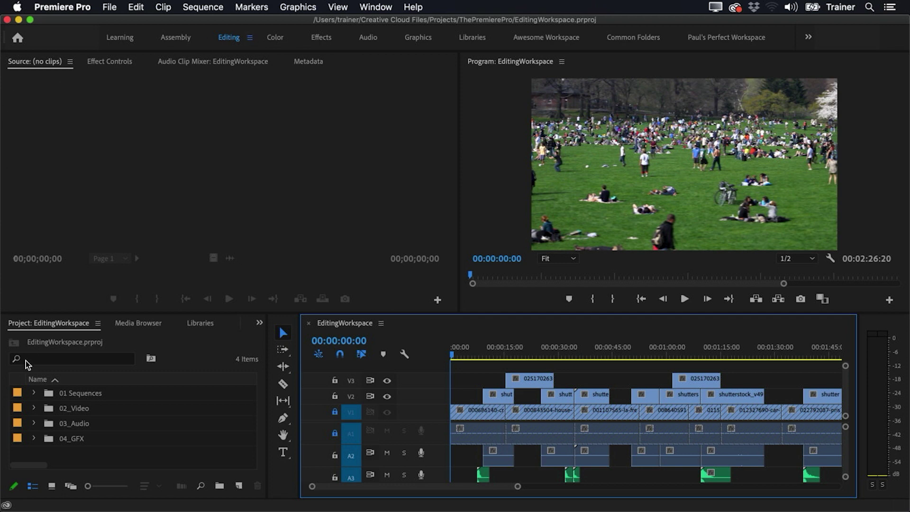
Step: Expand the 02_Video folder and its Scene01 subfolder to list Scene01's video clips
click(34, 408)
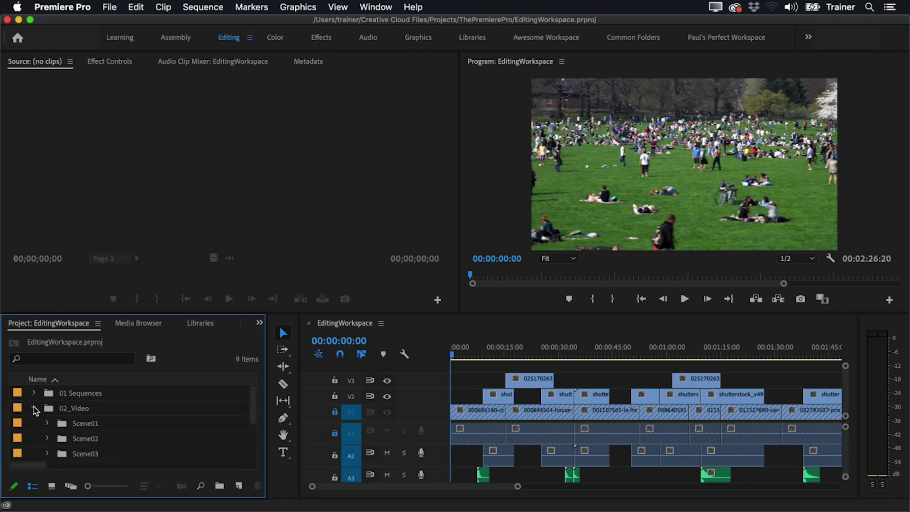
click(47, 422)
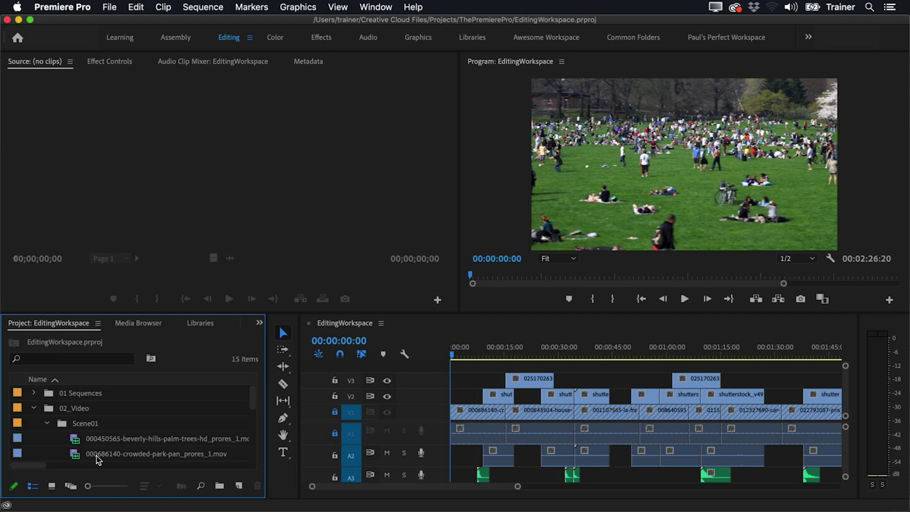
scroll(96, 456, down, 3)
scroll(118, 451, up, 2)
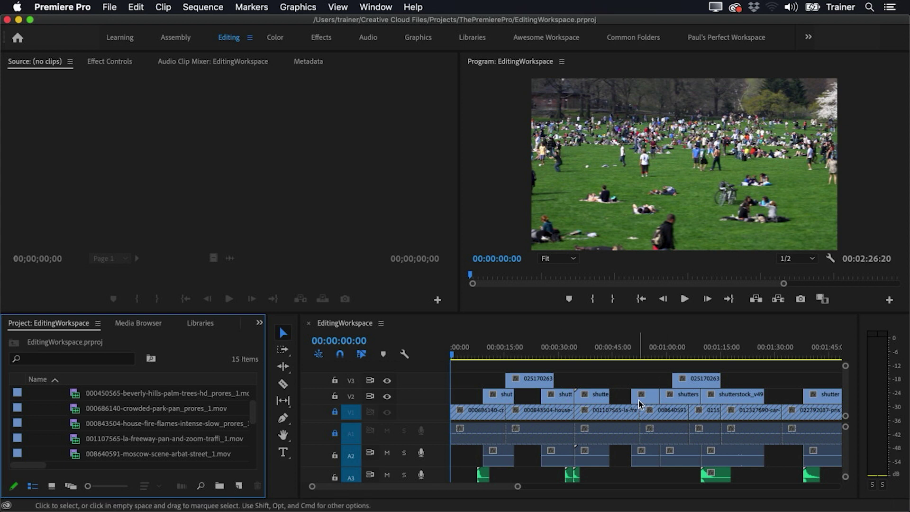
key(grave)
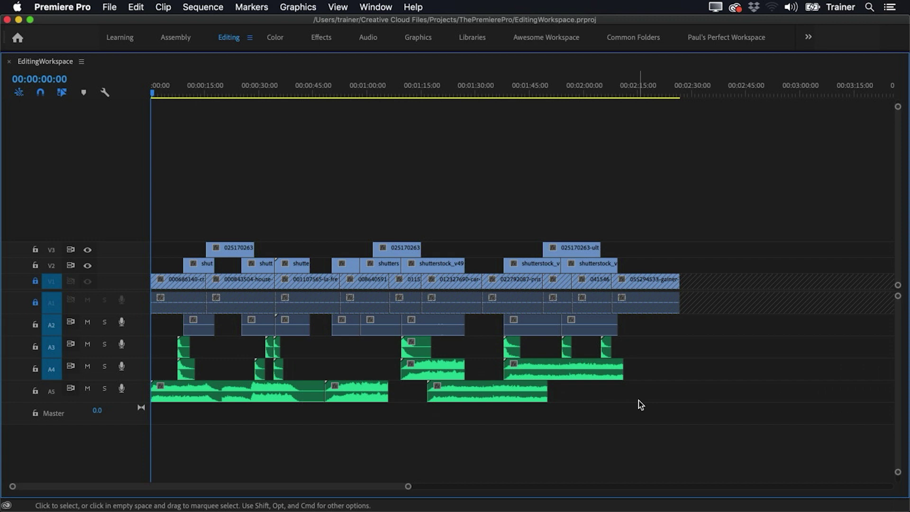
key(grave)
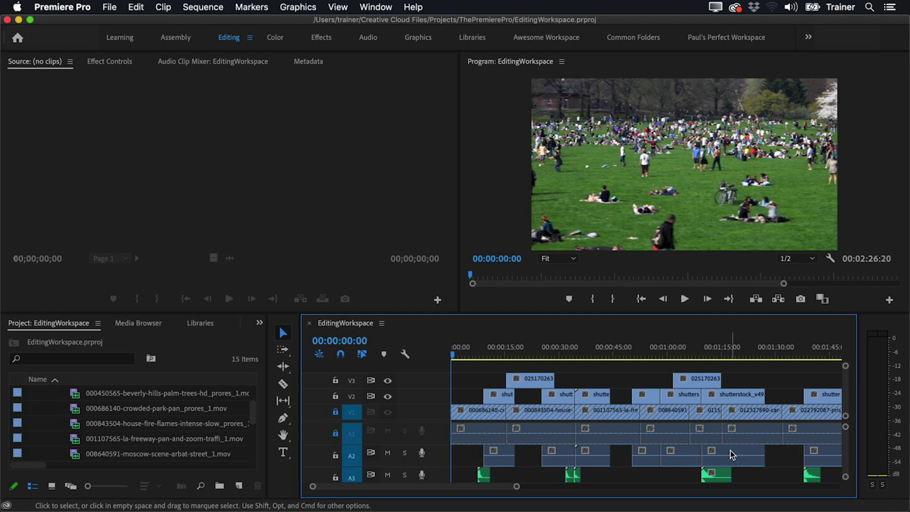
key(grave)
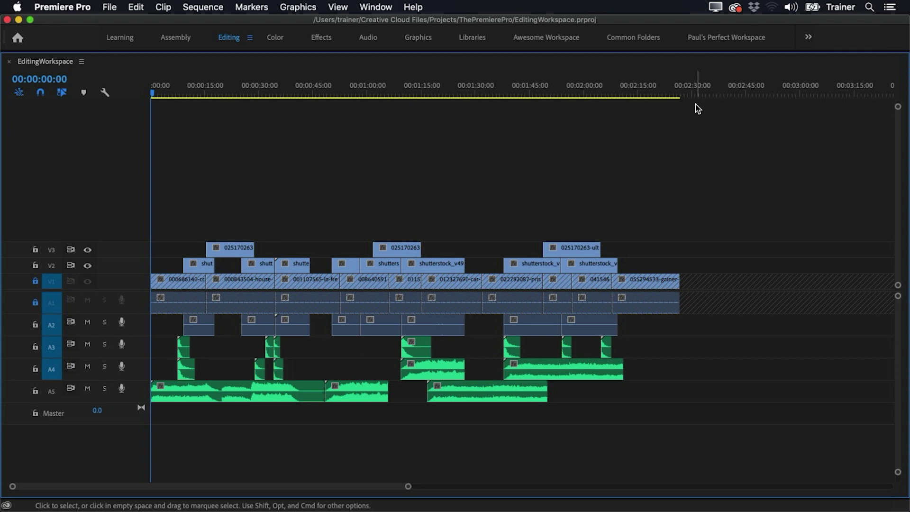
key(grave)
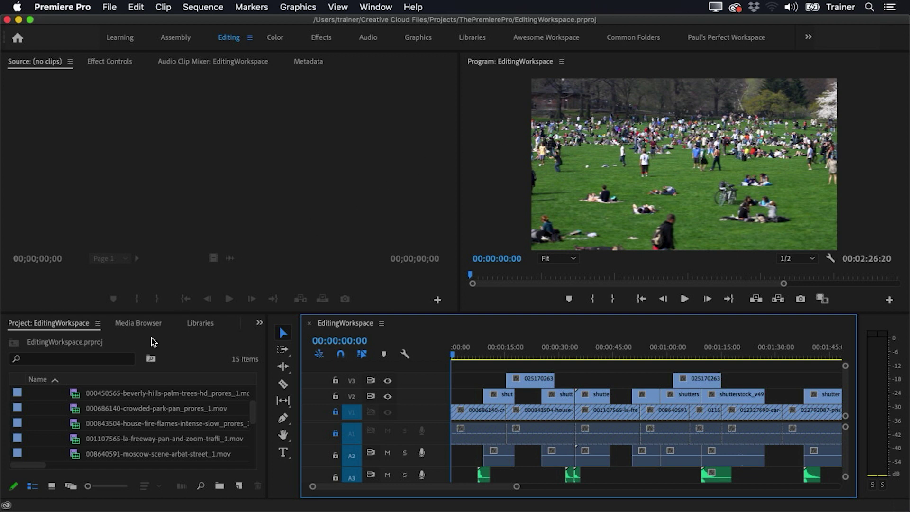
Step: Undock the Project panel group into its own floating window
click(97, 323)
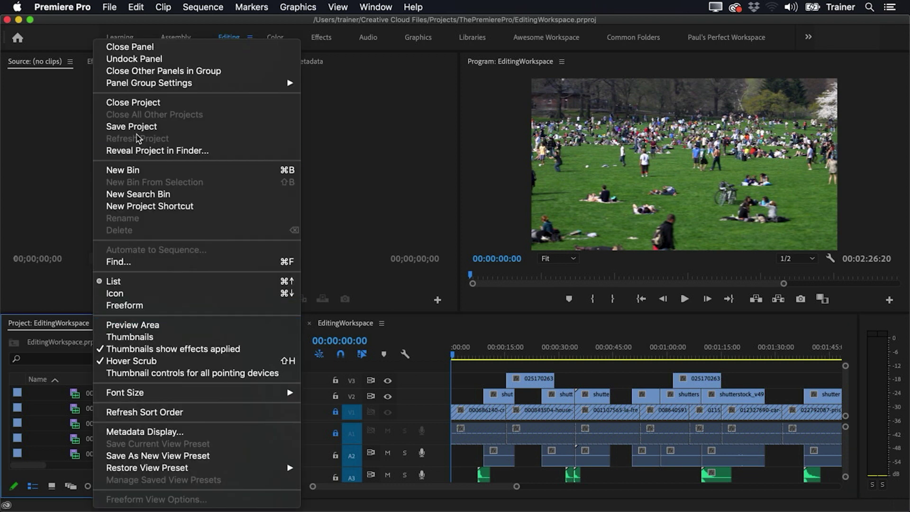
mouse_move(151, 85)
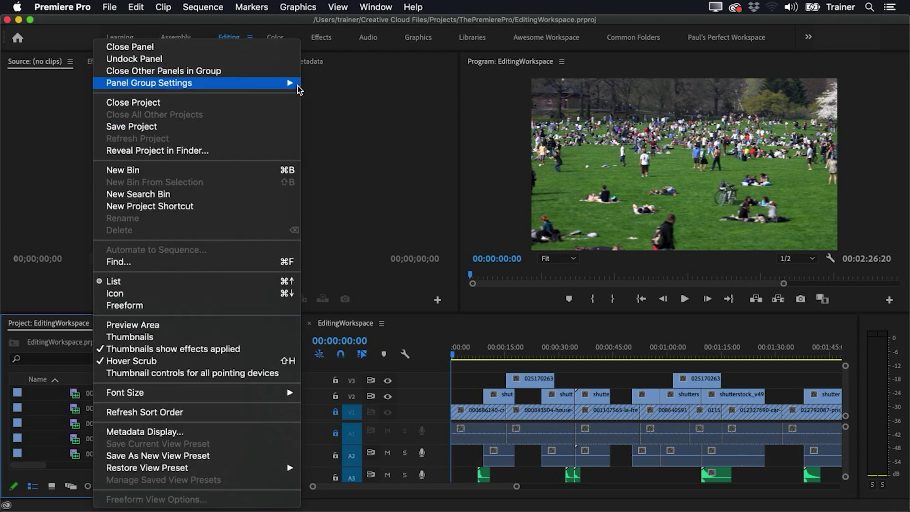
click(346, 95)
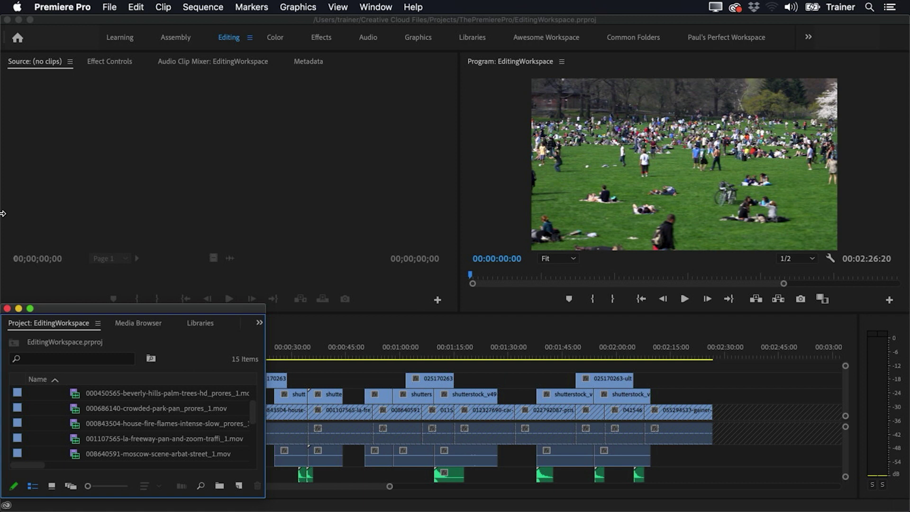
Step: Narrow the main window from the left and stretch the Project window to full screen height
drag(3, 213, 270, 237)
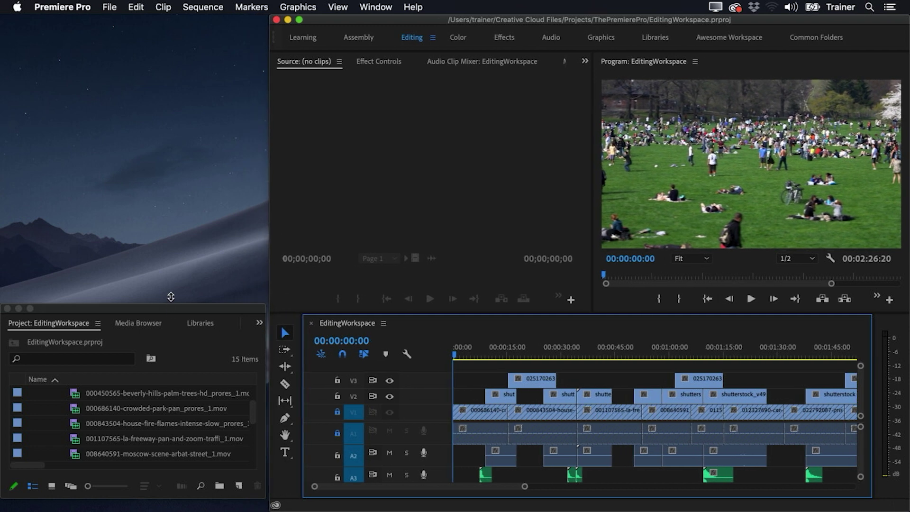
drag(170, 296, 195, 9)
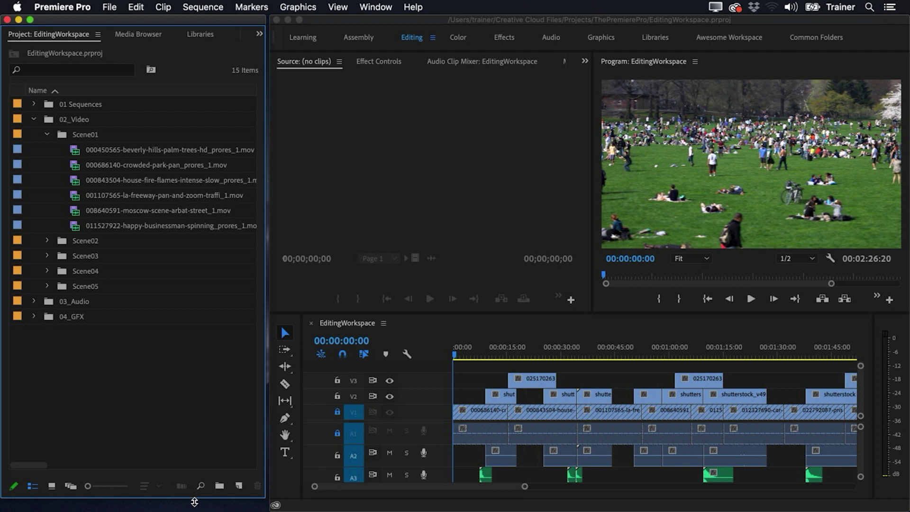
drag(195, 502, 195, 511)
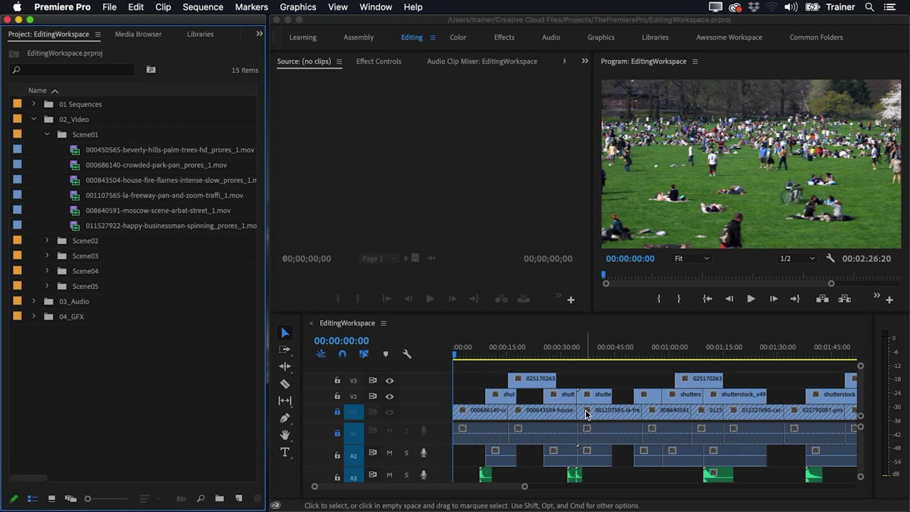
key(grave)
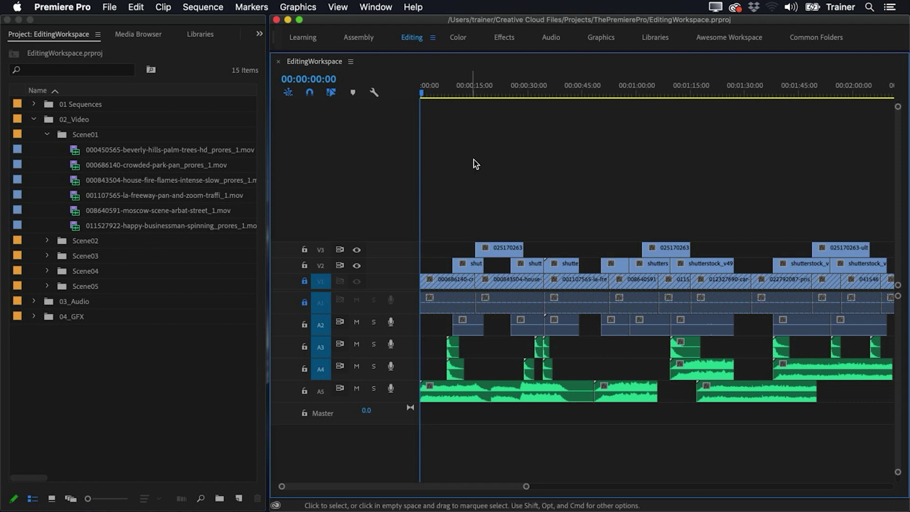
key(grave)
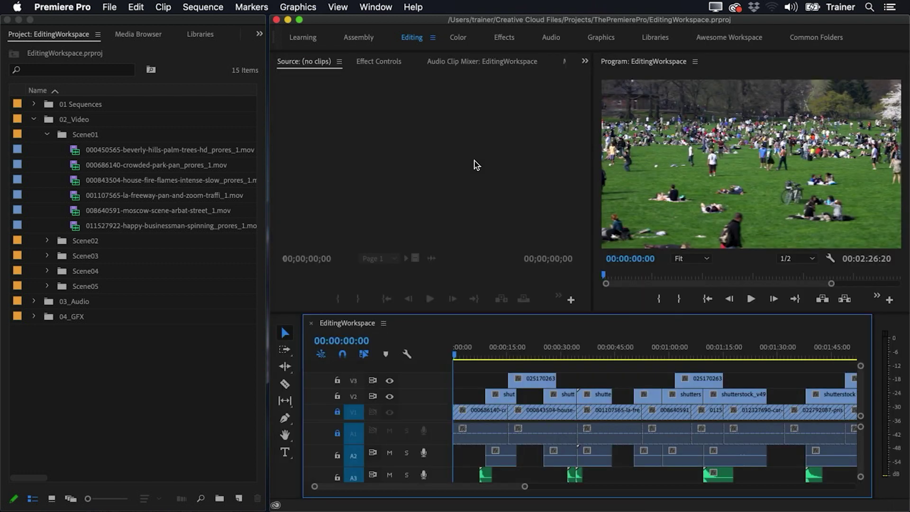
Step: Dock the Effect Controls panel below the Project panel in the floating window
click(389, 63)
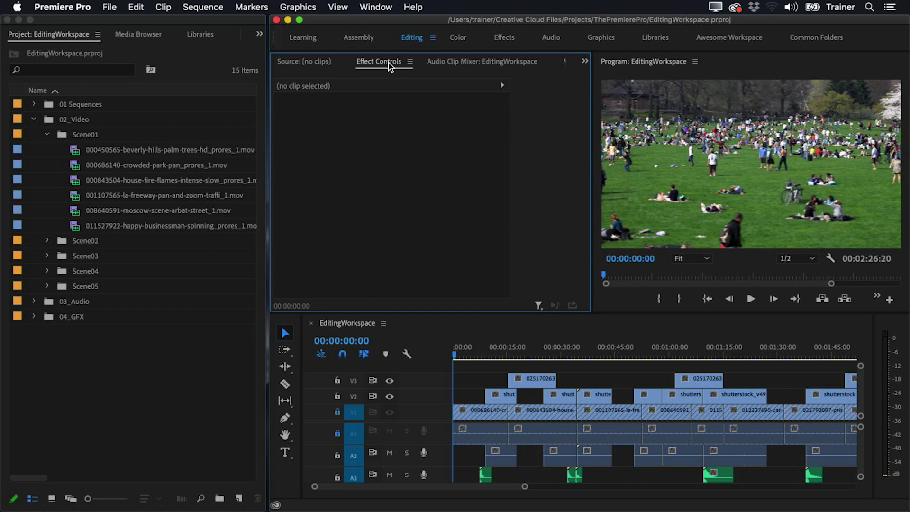
drag(388, 64, 170, 491)
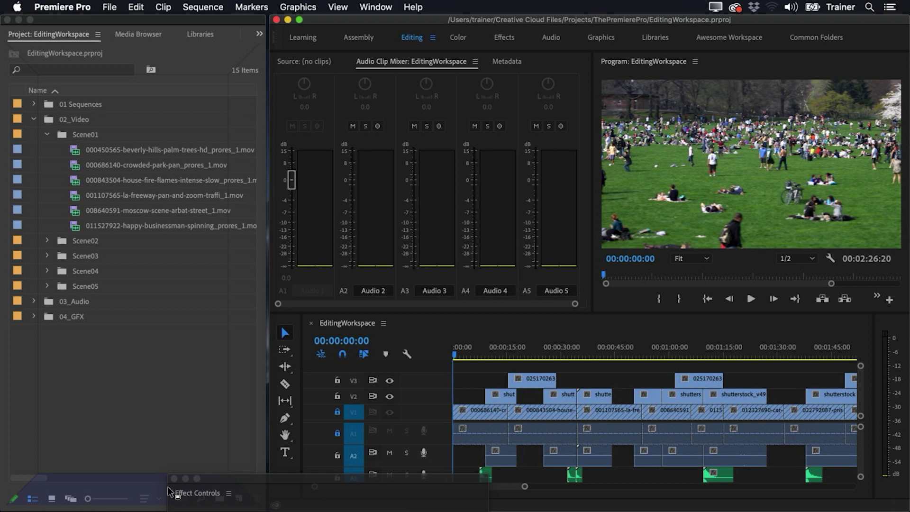
drag(170, 491, 170, 490)
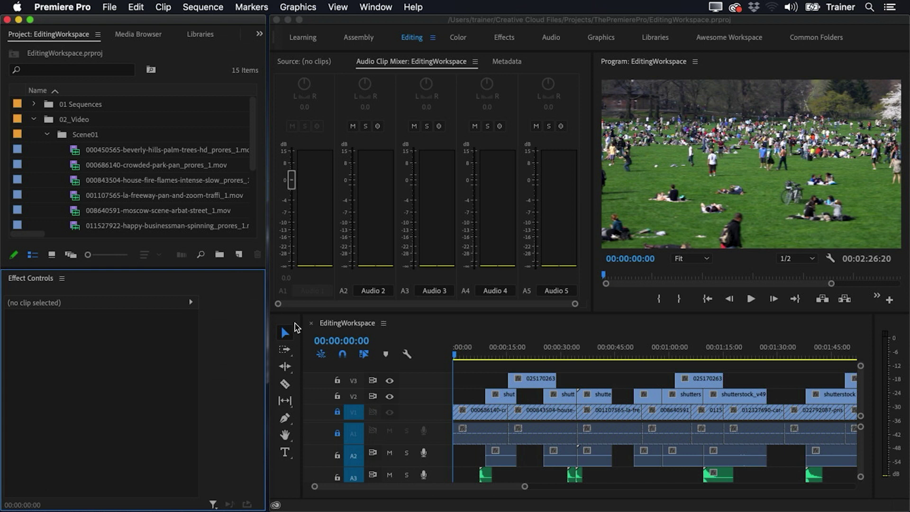
Step: Dock the Tools panel below Effect Controls in the left window
click(294, 322)
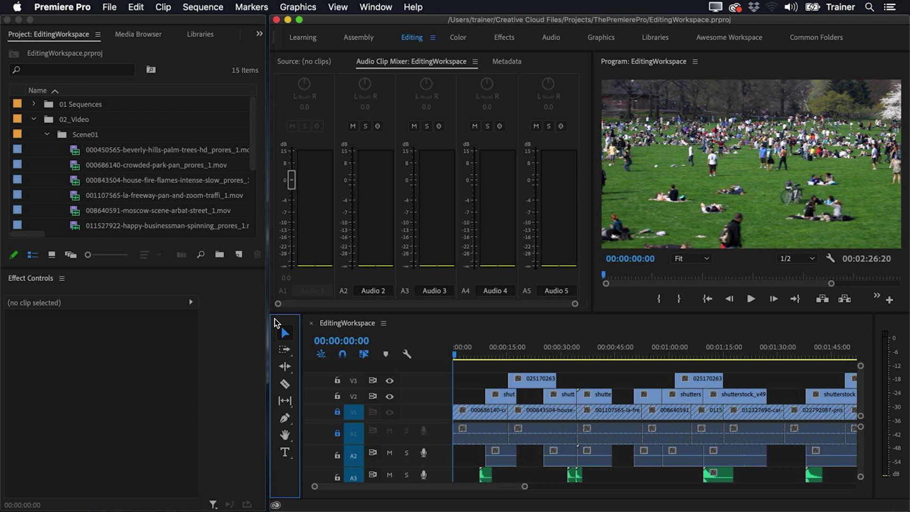
drag(273, 323, 187, 493)
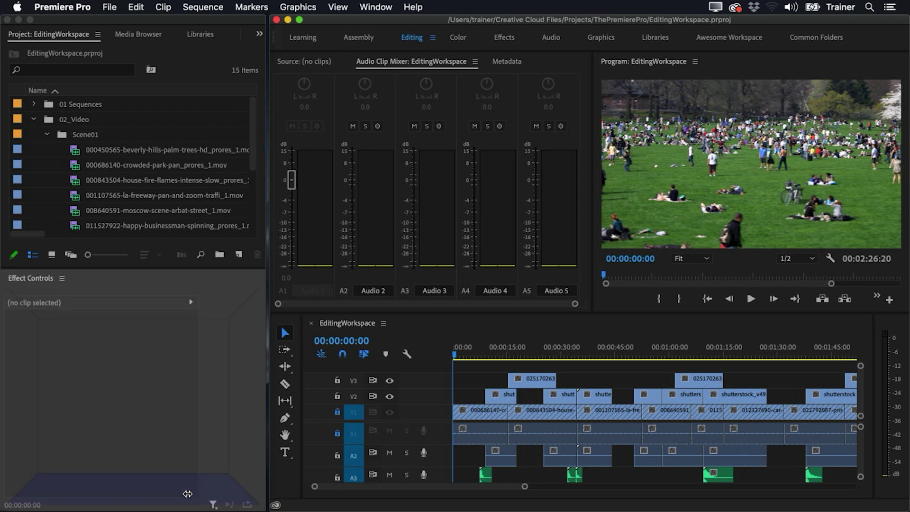
drag(188, 493, 189, 498)
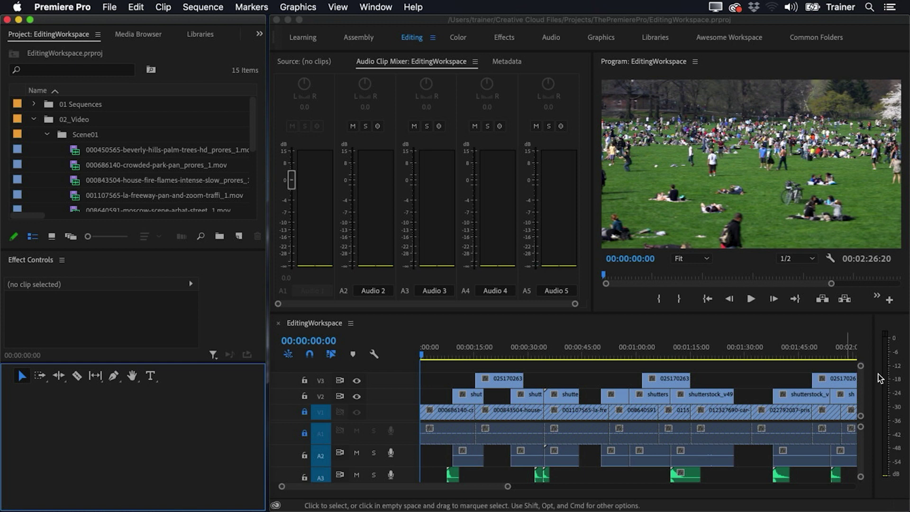
Step: Dock Audio Meters below Tools, maximize the Timeline, and park the playhead at 00:01:22:04
click(890, 328)
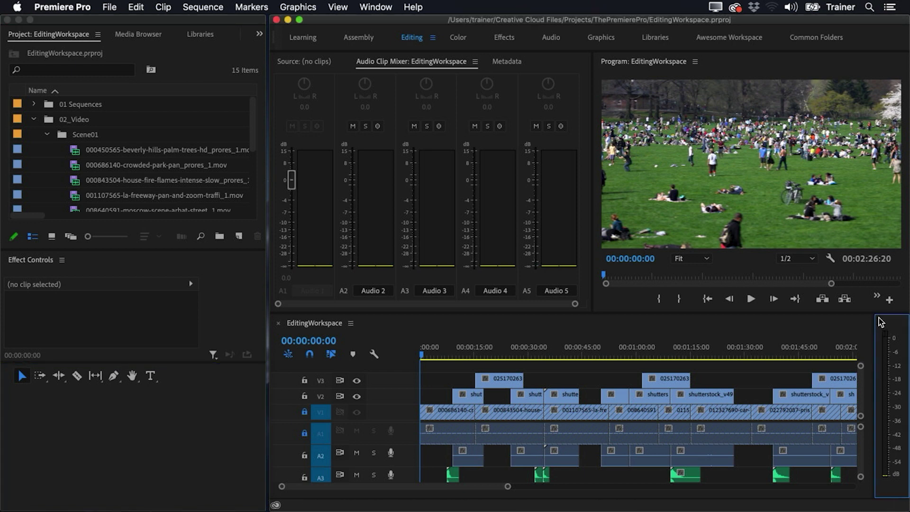
drag(881, 322, 214, 497)
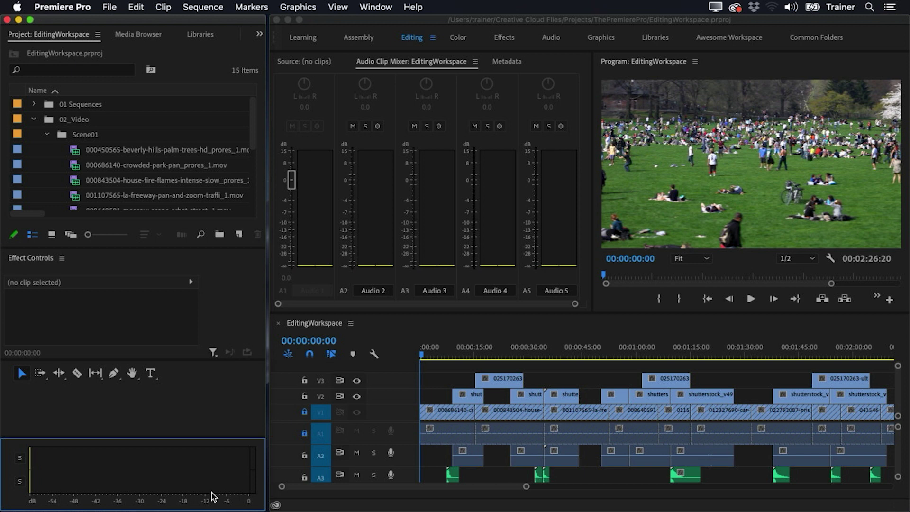
click(572, 375)
key(grave)
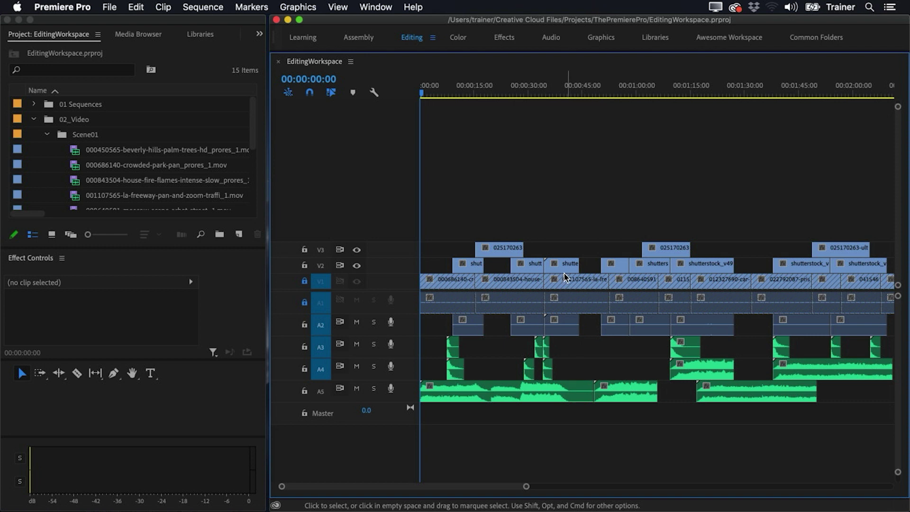
click(588, 88)
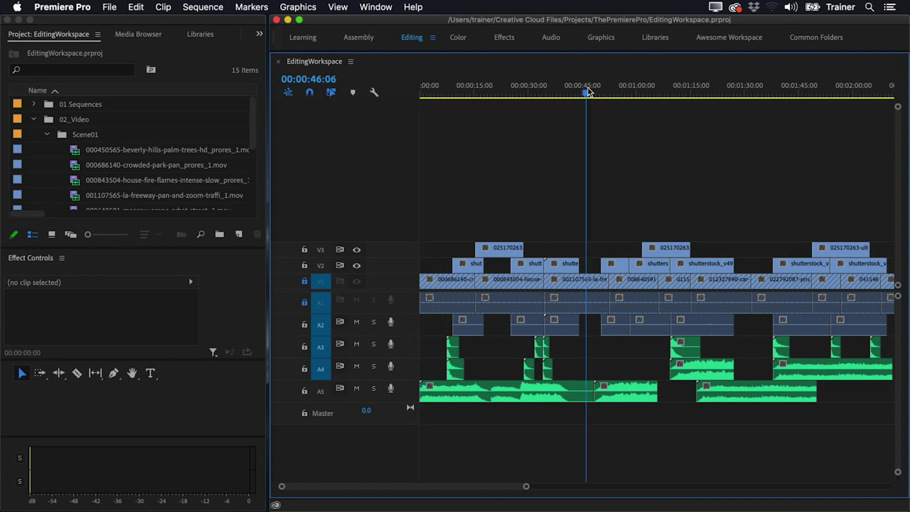
click(716, 87)
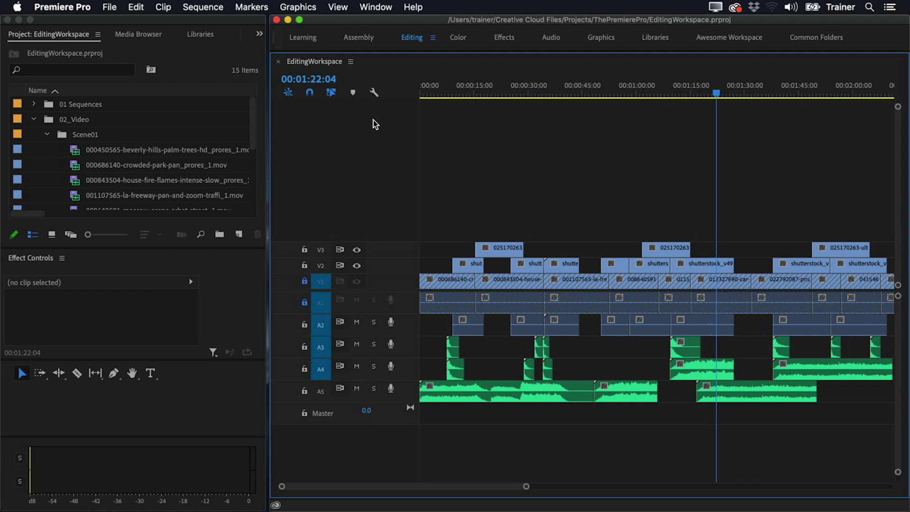
Step: Add the Timecode panel and dock it below the audio meters
click(365, 5)
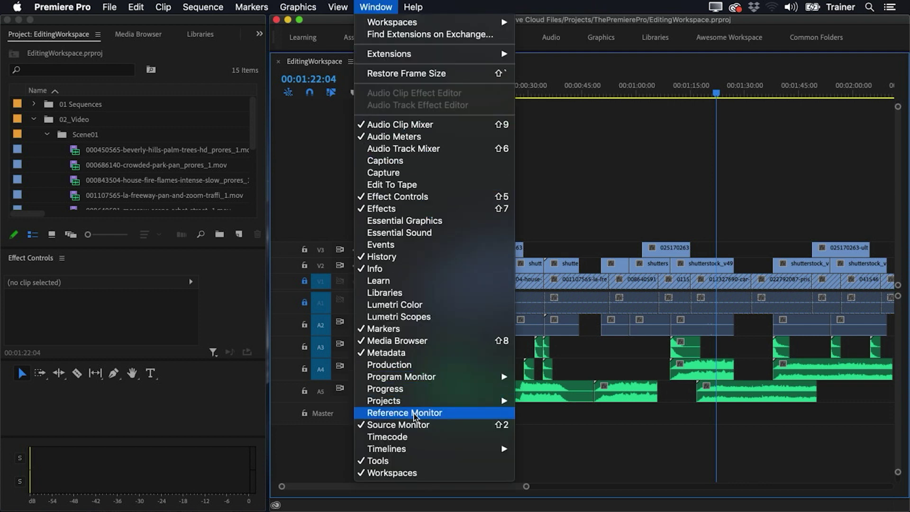
click(413, 436)
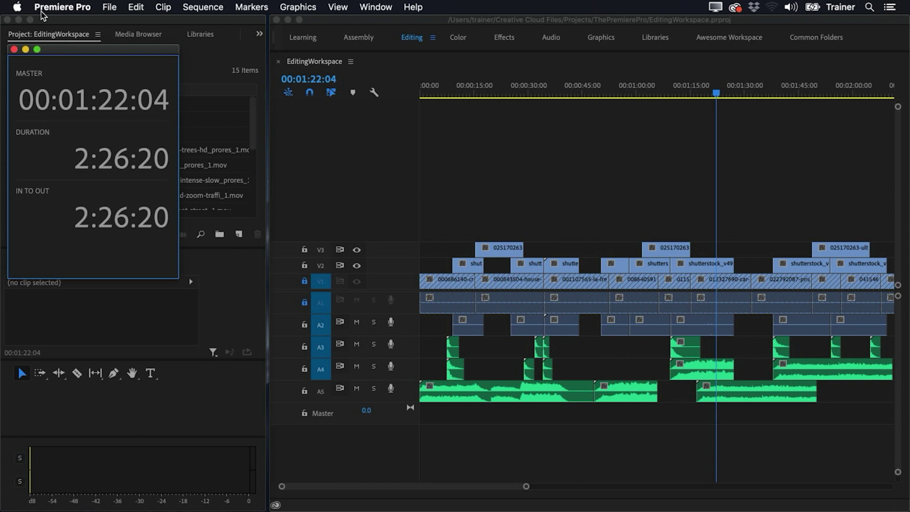
drag(13, 65, 70, 495)
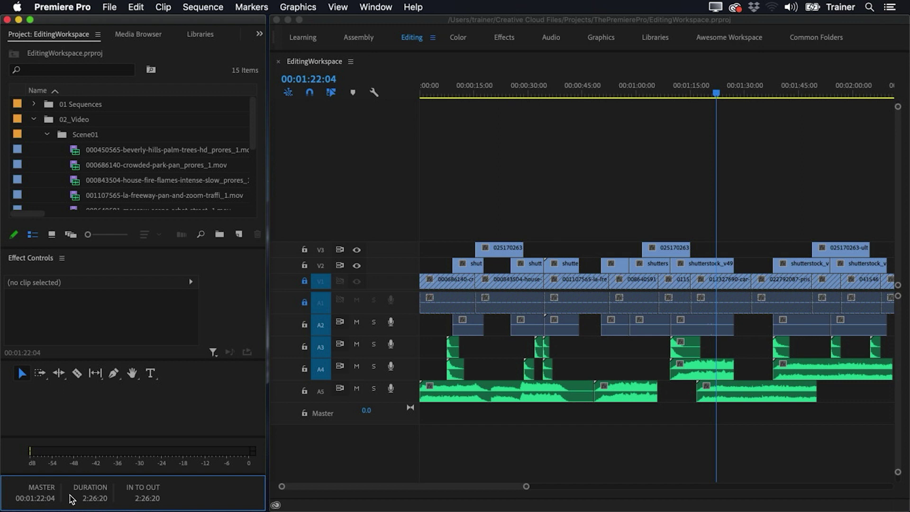
Step: Set Timecode to Compact layout and resize dividers to enlarge the meters and Effect Controls
right_click(116, 492)
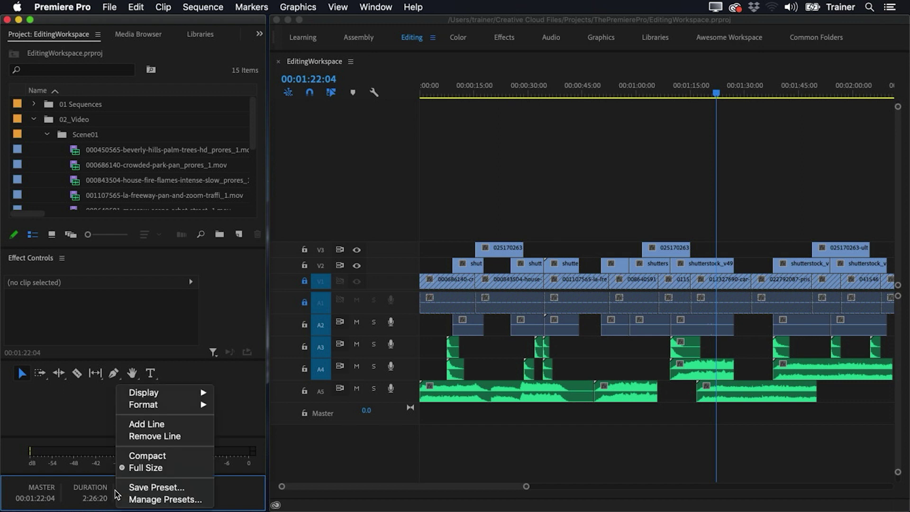
click(148, 458)
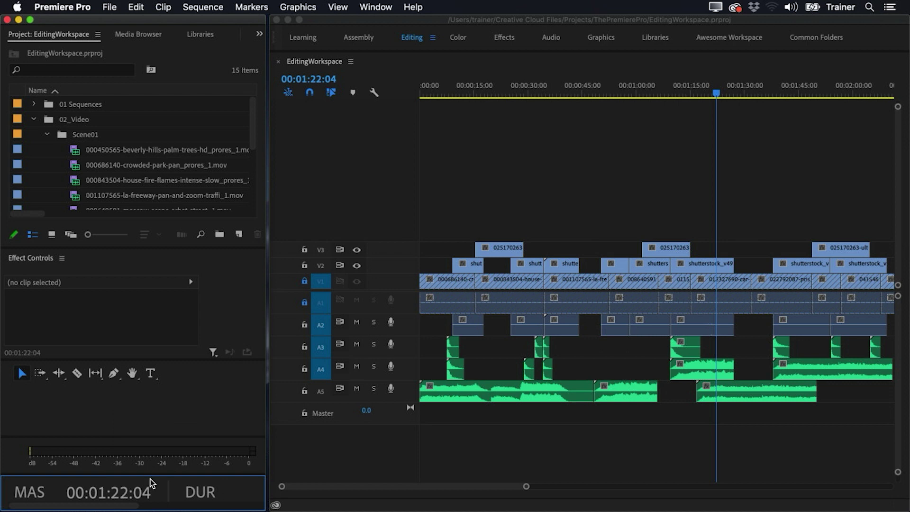
drag(150, 475, 150, 485)
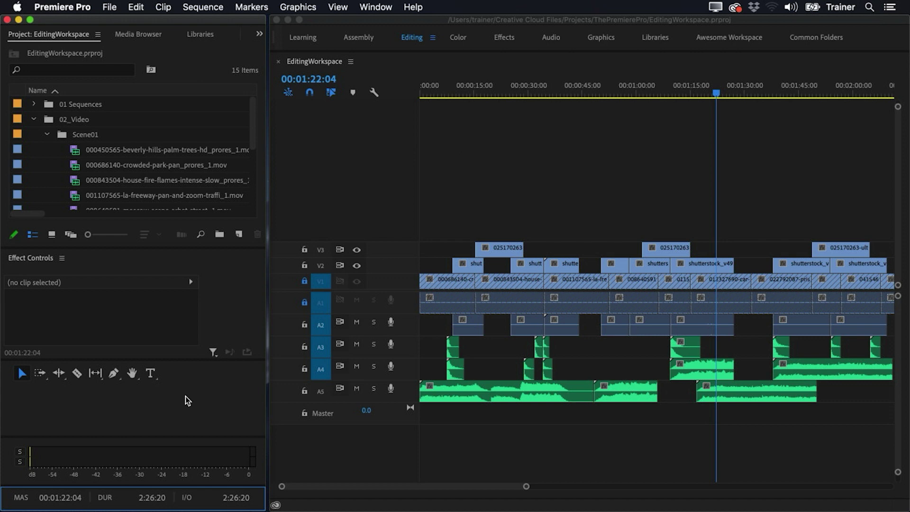
drag(187, 360, 185, 404)
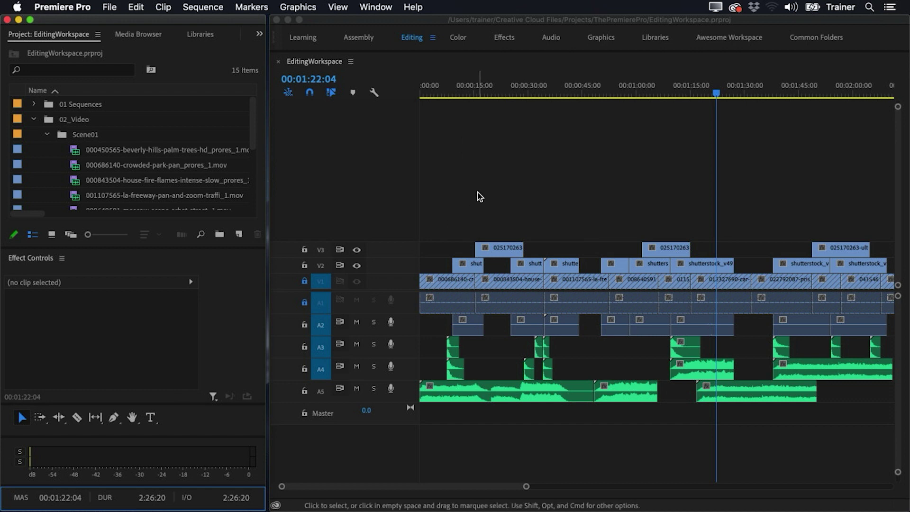
Step: Restore the Timeline, select the shutterstock_v491200_1 clip on V2, and test maximizing Effect Controls and Project
key(grave)
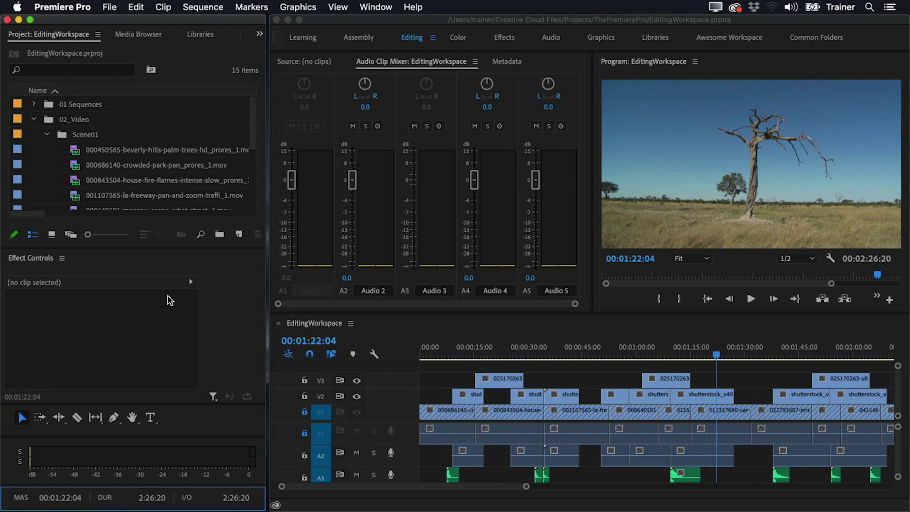
click(706, 396)
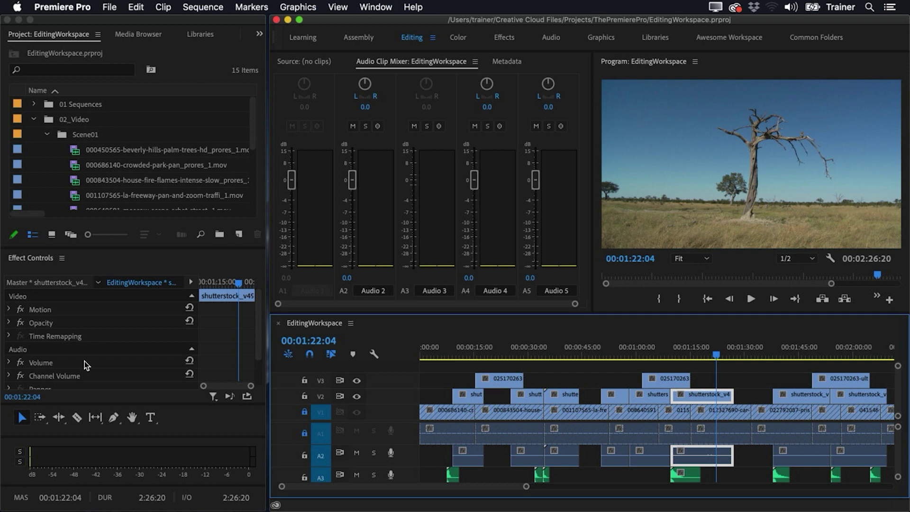
key(grave)
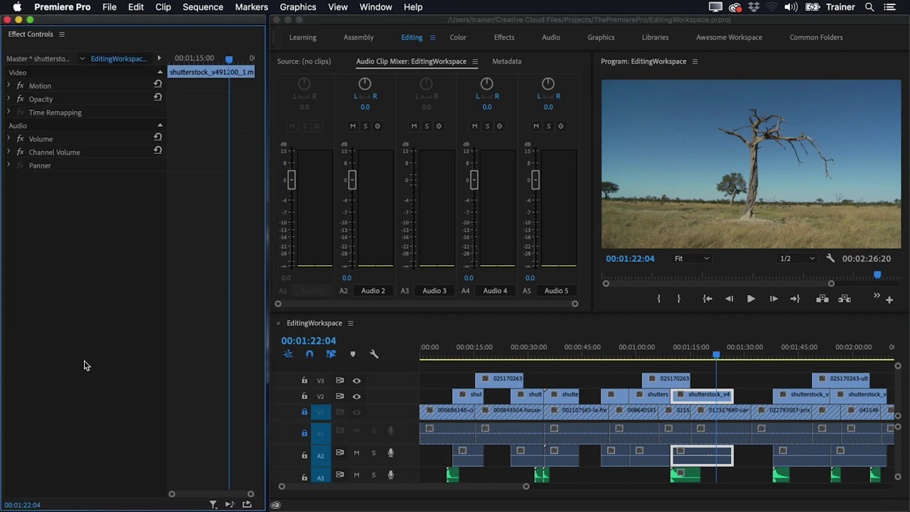
key(grave)
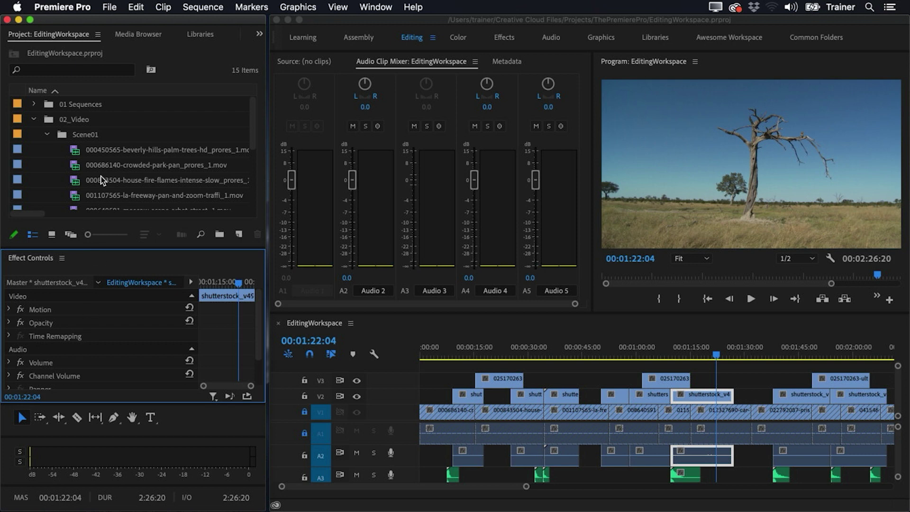
key(grave)
key(grave)
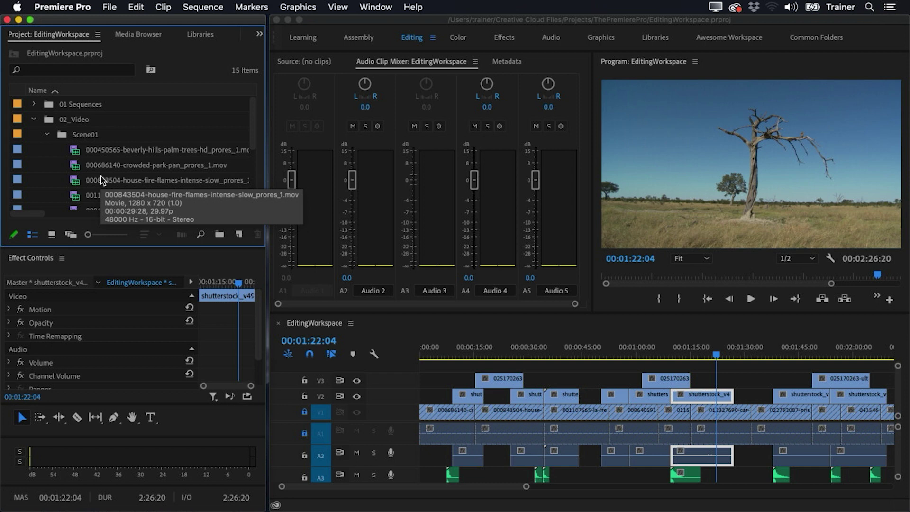
Step: Save the panel layout as a new workspace named 'Best Editing Workspace'
click(383, 7)
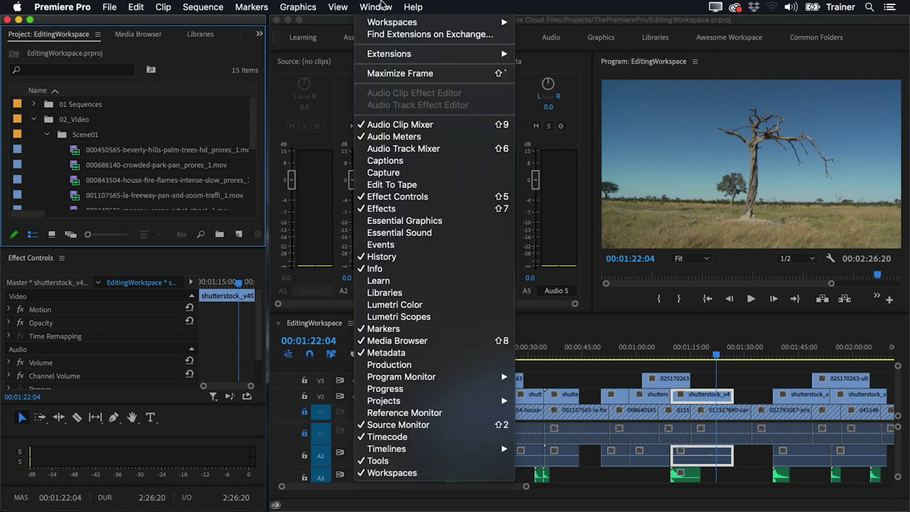
mouse_move(392, 21)
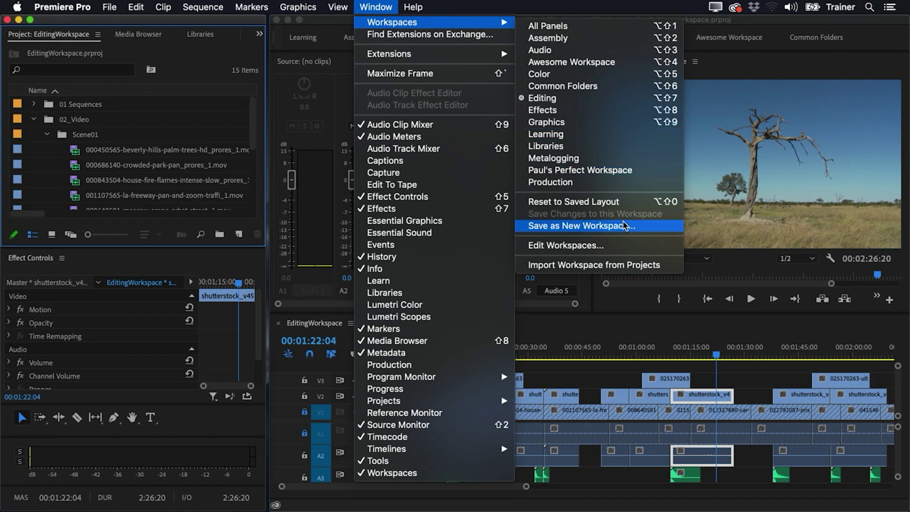
click(625, 226)
text(Bes)
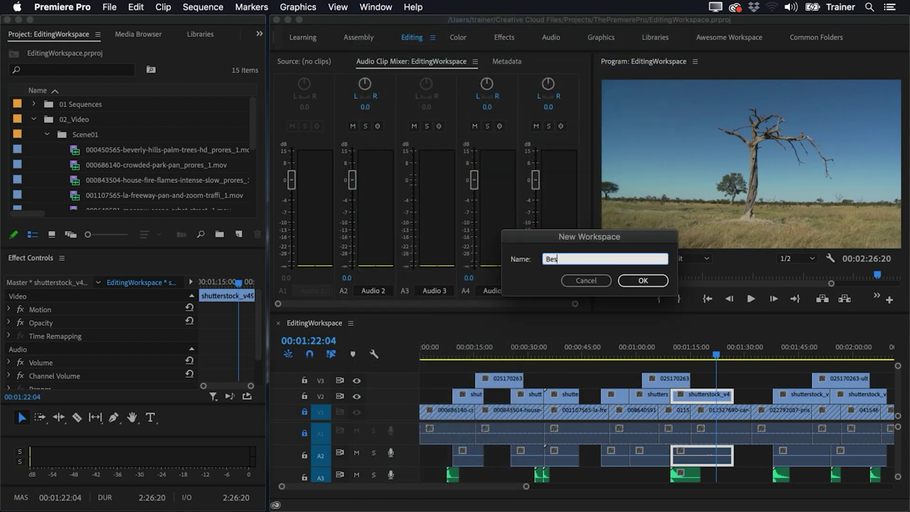
text(t Editing Workspace)
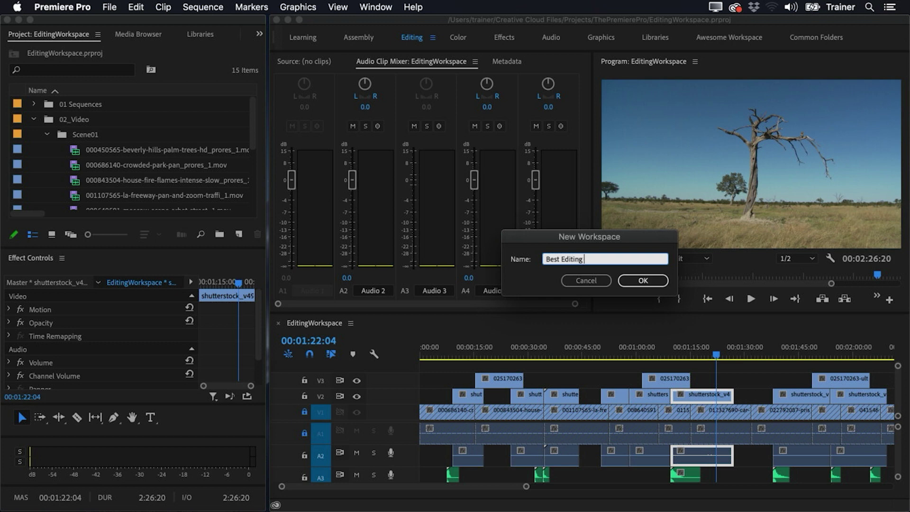